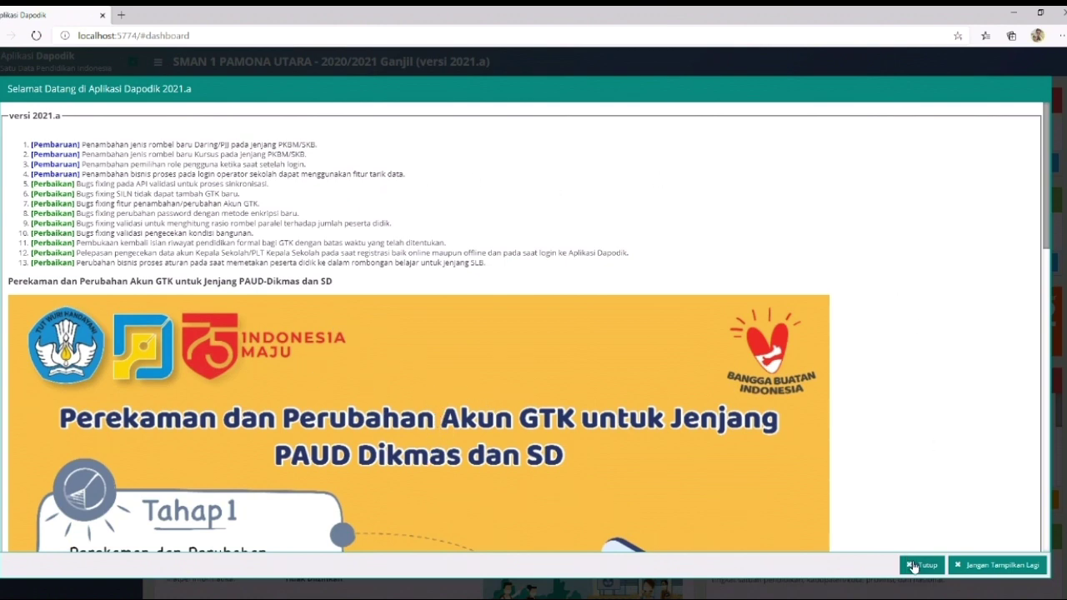
Close the version 2021.a welcome notice and look through the related Dapodik site links under Informasi
{"action": "left_click", "coordinate": [914, 566]}
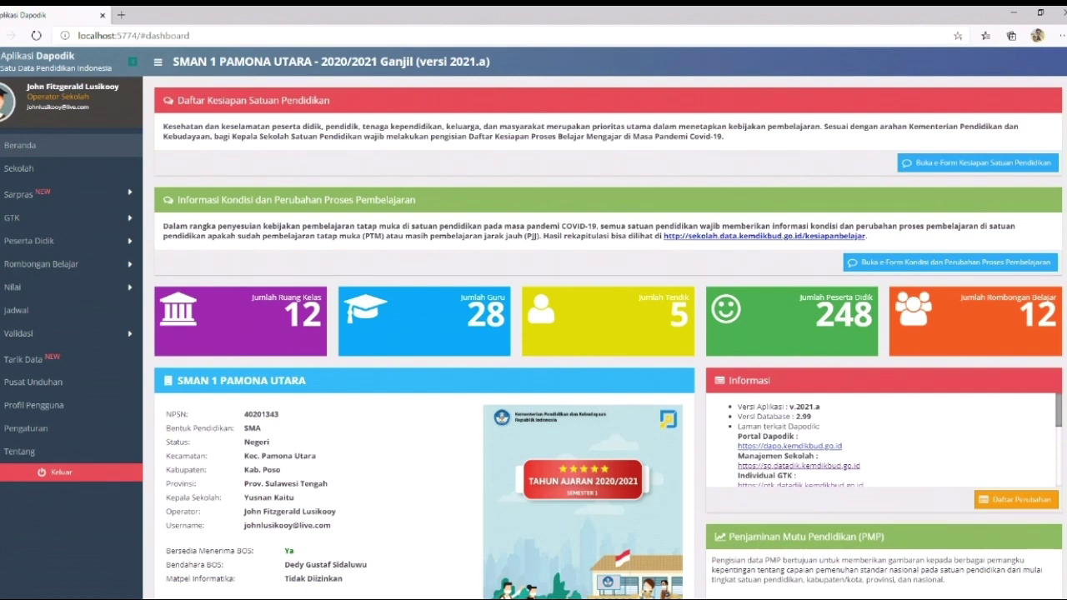
{"action": "scroll", "coordinate": [609, 340], "scroll_direction": "down", "scroll_amount": 1}
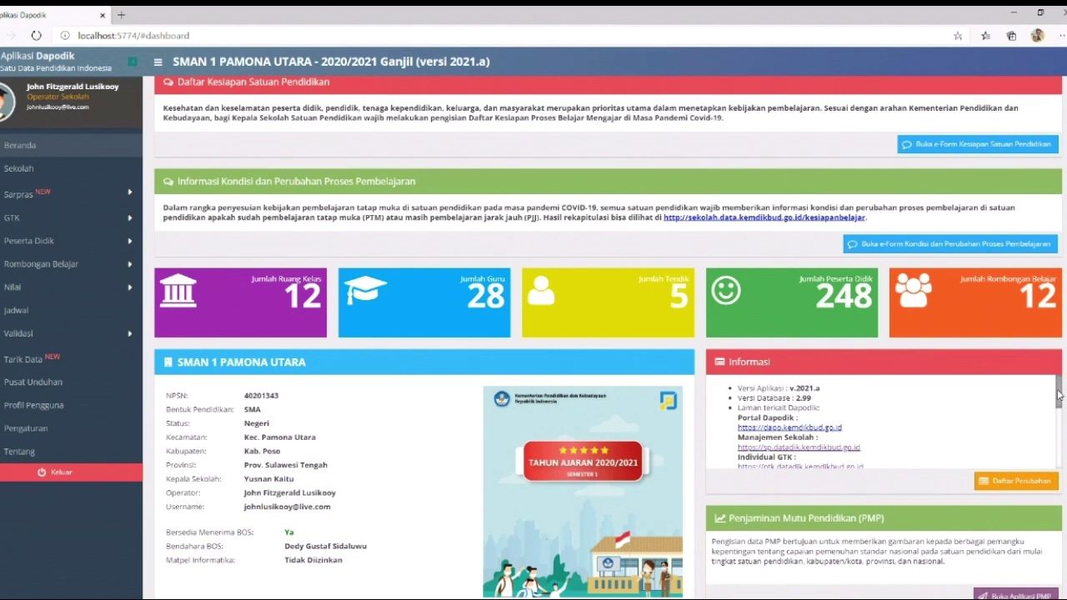
{"action": "left_click_drag", "start_coordinate": [1058, 396], "coordinate": [1059, 408]}
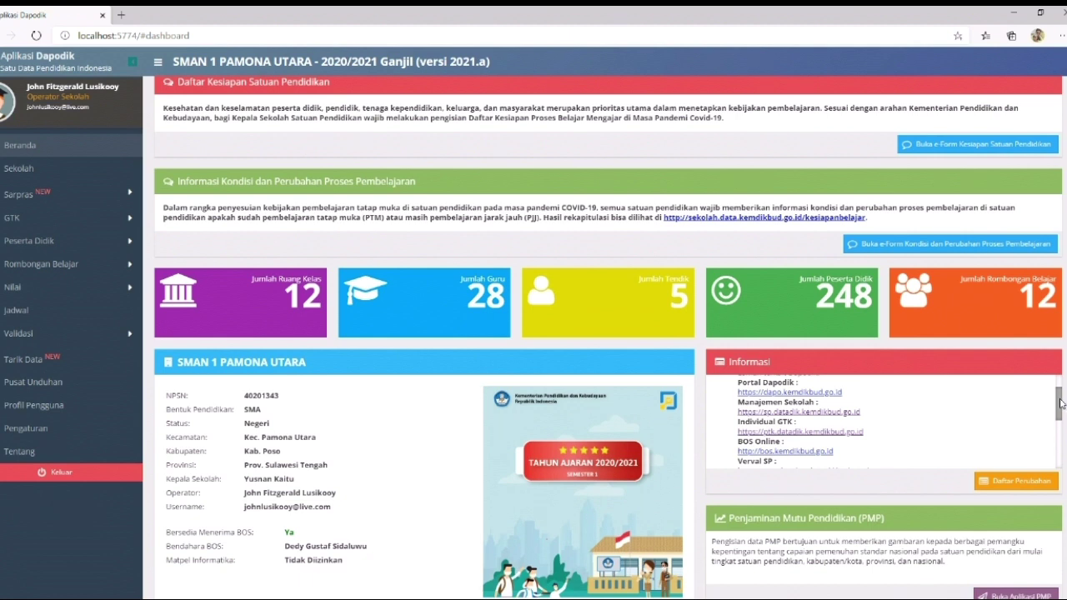
{"action": "scroll", "coordinate": [1061, 403], "scroll_direction": "up", "scroll_amount": 1}
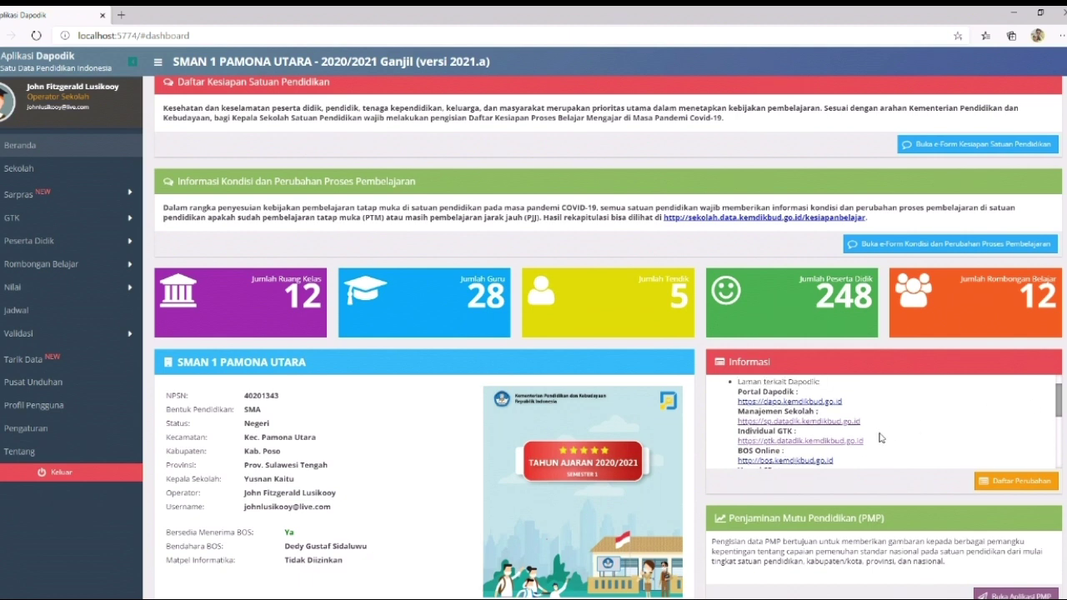
Open the e-form on conditions and changes in the learning process and log in with the prefilled Kemdikbud account
{"action": "left_click", "coordinate": [829, 402]}
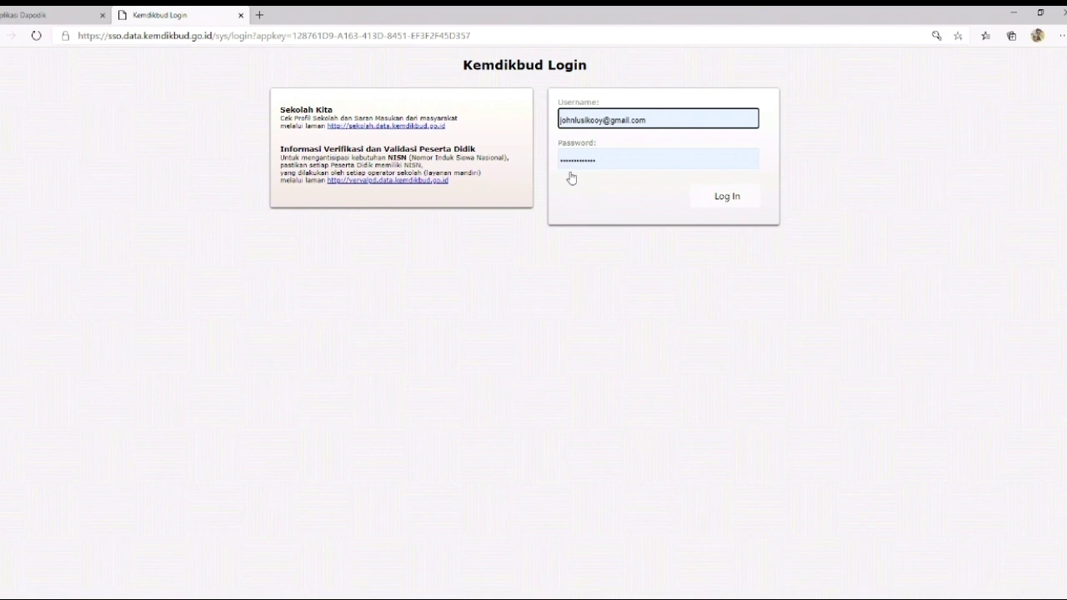
{"action": "left_click", "coordinate": [730, 207]}
{"action": "left_click", "coordinate": [732, 208]}
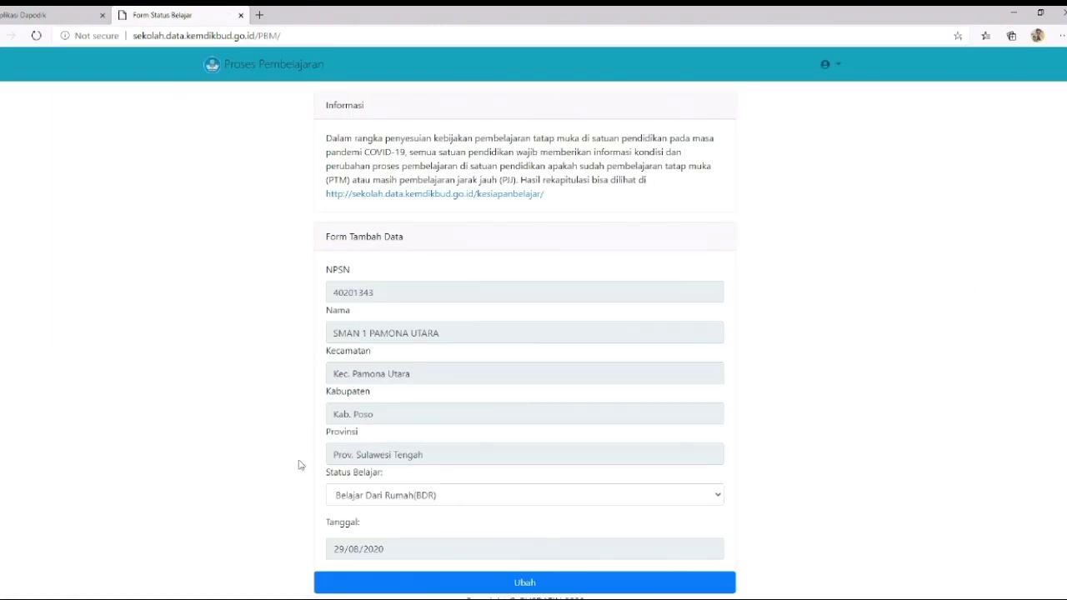
Set Status Belajar to Belajar Dari Rumah(BDR) and submit the form's change
{"action": "left_click", "coordinate": [485, 502]}
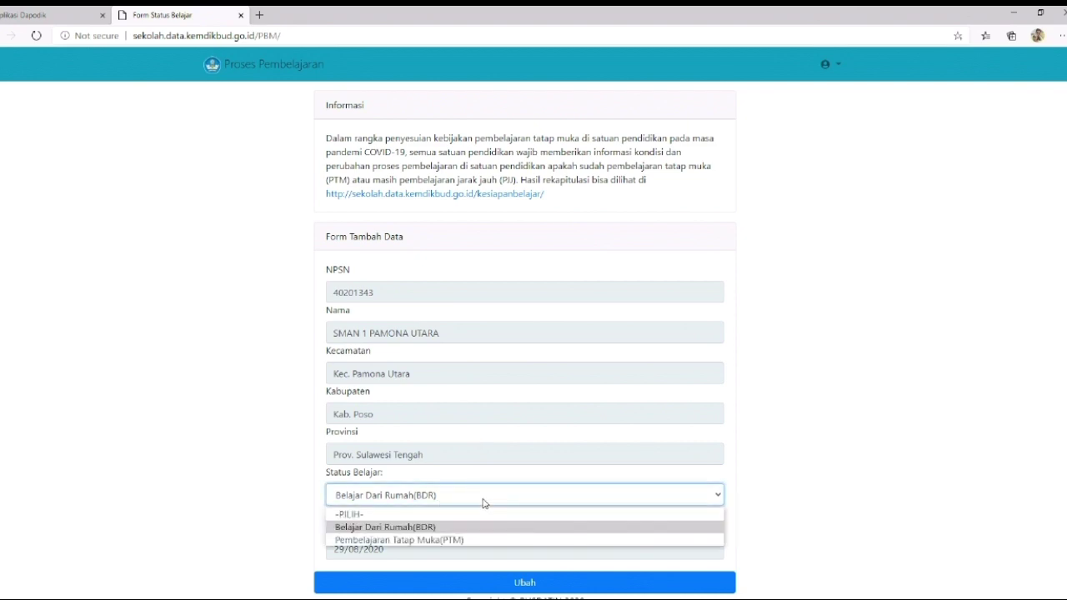
{"action": "left_click", "coordinate": [427, 529]}
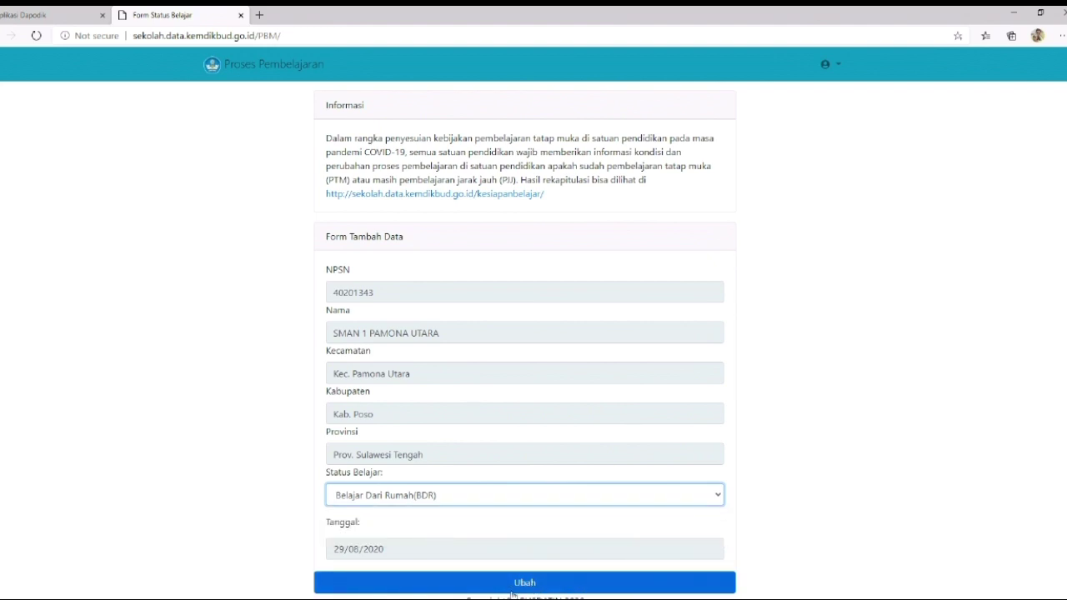
{"action": "left_click", "coordinate": [564, 588]}
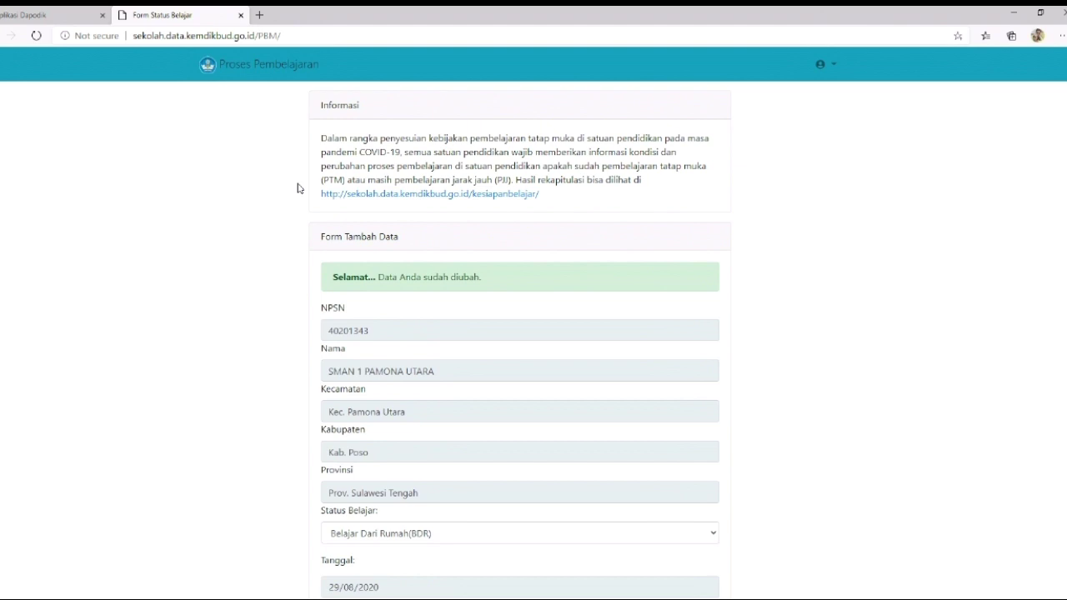
Return to Dapodik, show the Peserta Didik list past its information notice, and open the fourth student's record for editing
{"action": "left_click", "coordinate": [36, 10]}
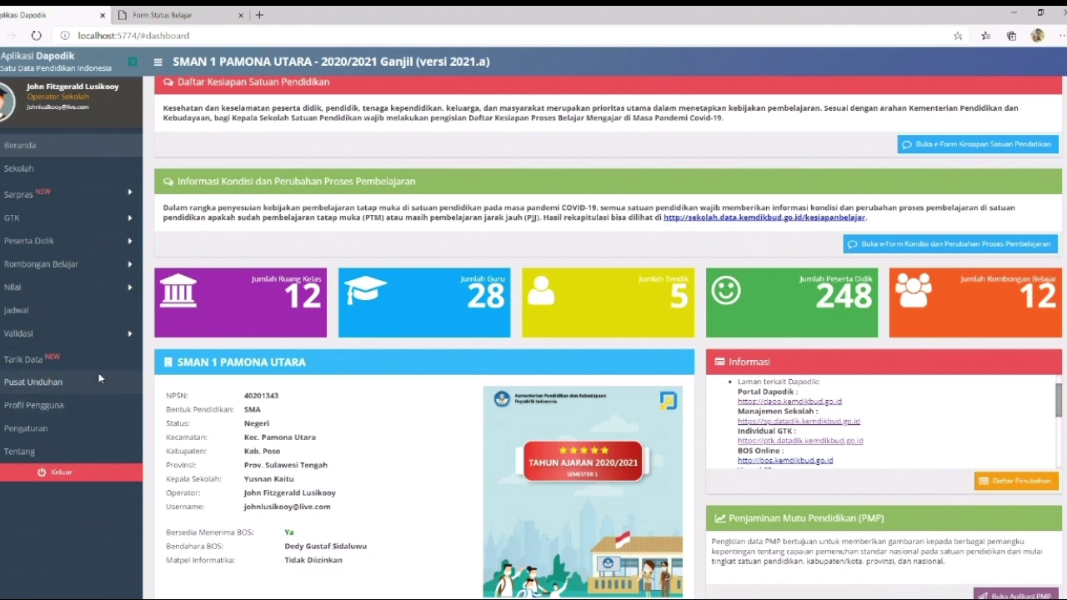
{"action": "left_click", "coordinate": [57, 242]}
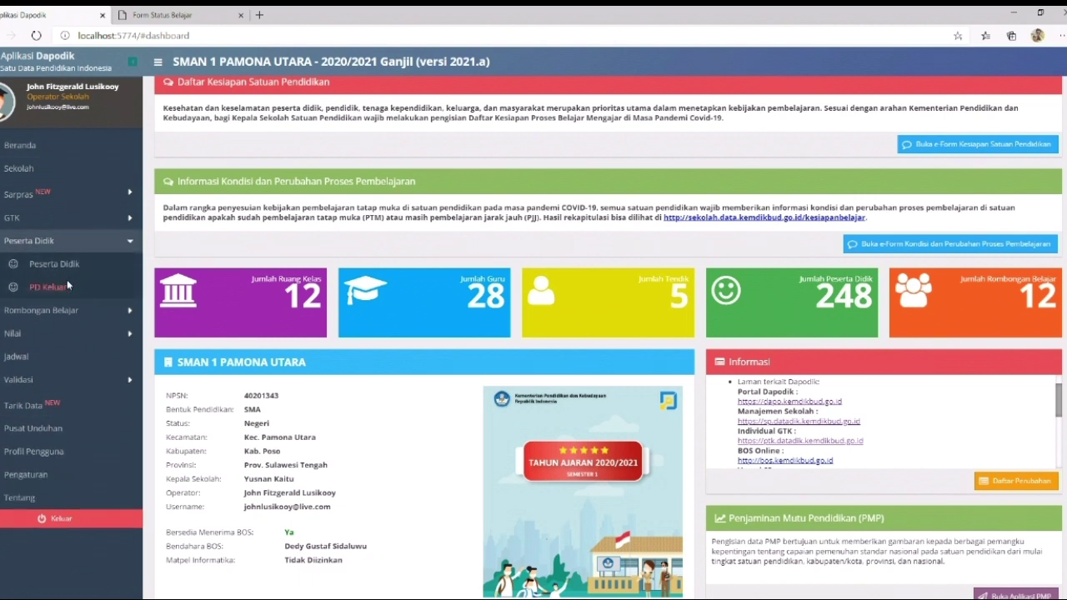
{"action": "left_click", "coordinate": [75, 271]}
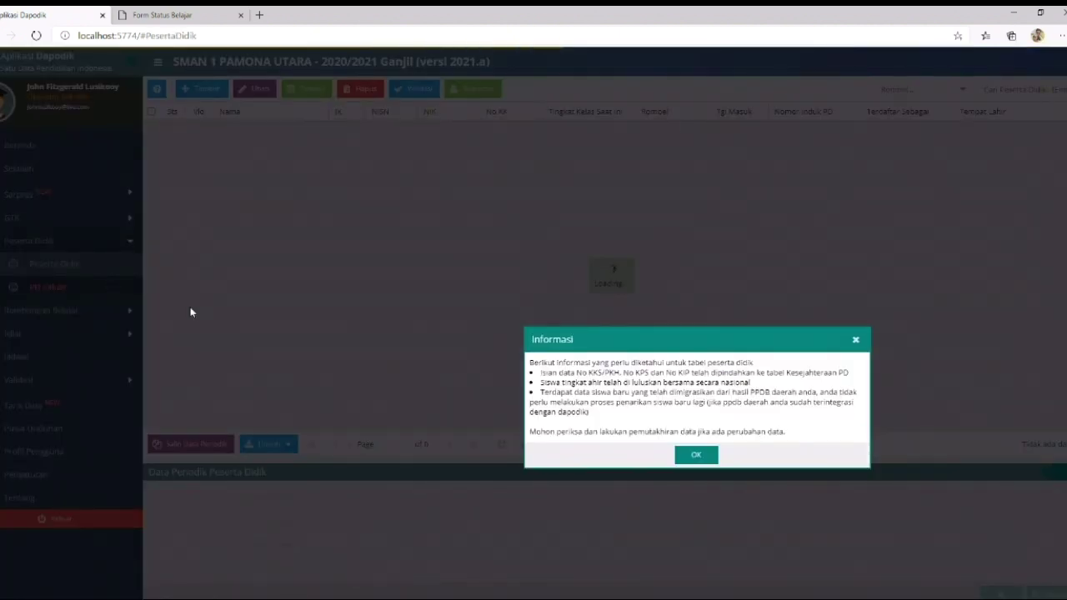
{"action": "left_click", "coordinate": [682, 461]}
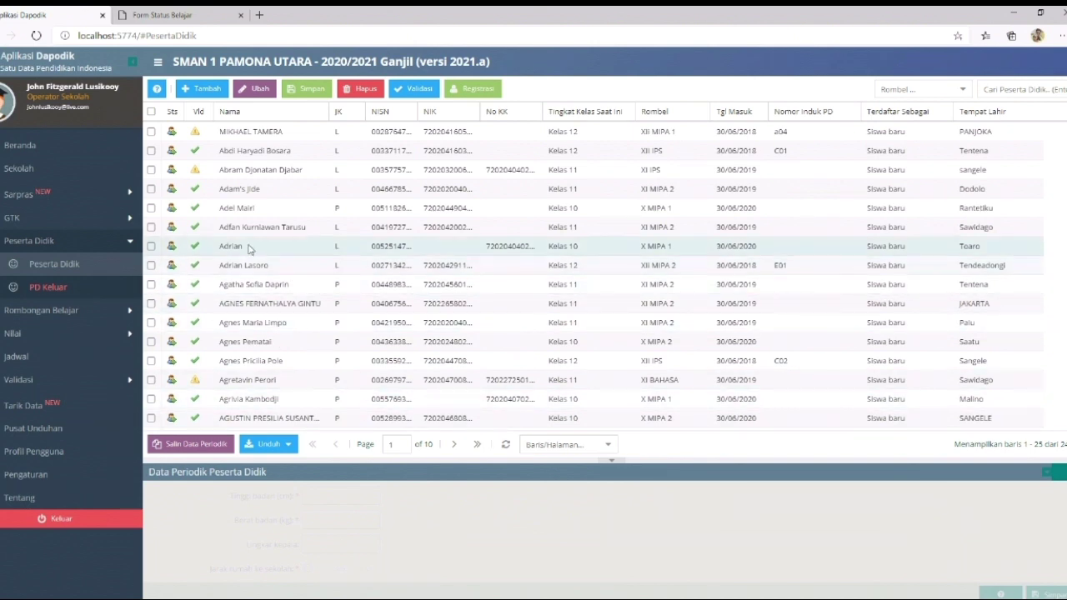
{"action": "left_click", "coordinate": [270, 191]}
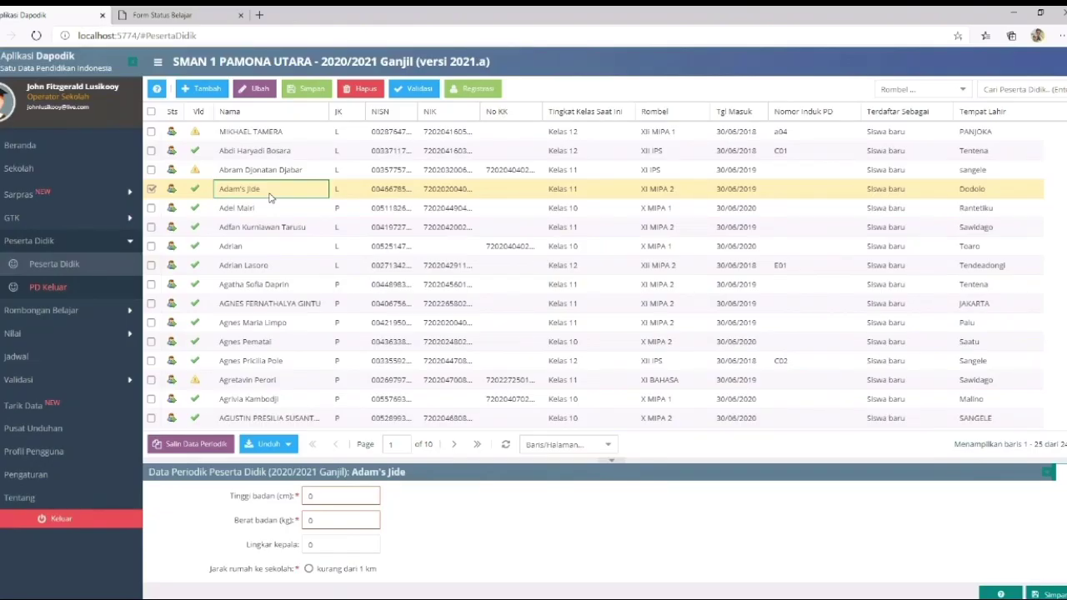
{"action": "left_click", "coordinate": [257, 91]}
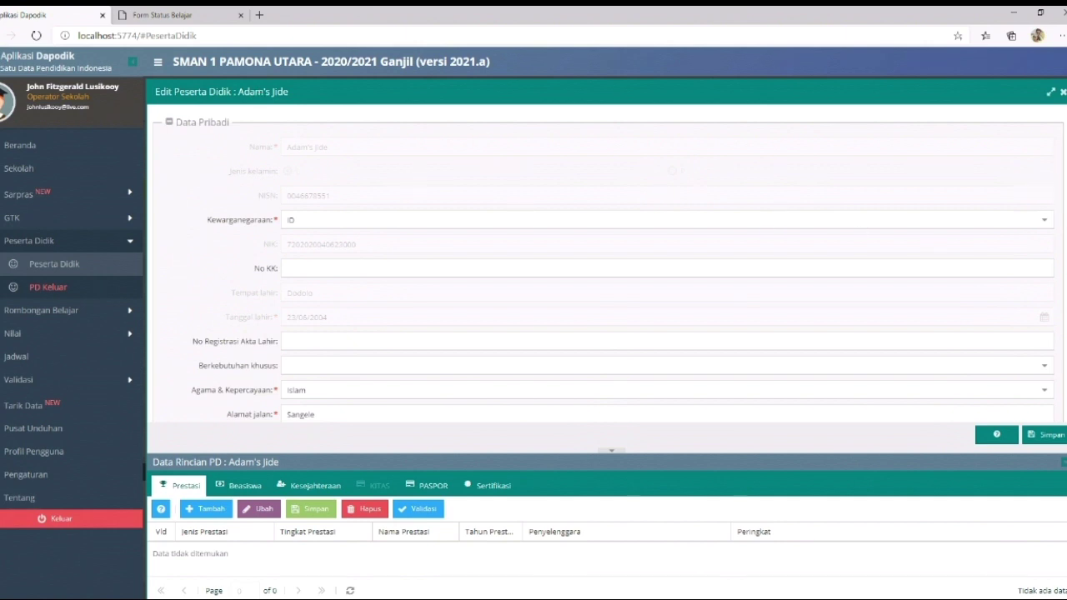
Examine the student's personal, parent and guardian data through to the mobile number and e-mail fields under Kontak
{"action": "scroll", "coordinate": [601, 267], "scroll_direction": "down", "scroll_amount": 6}
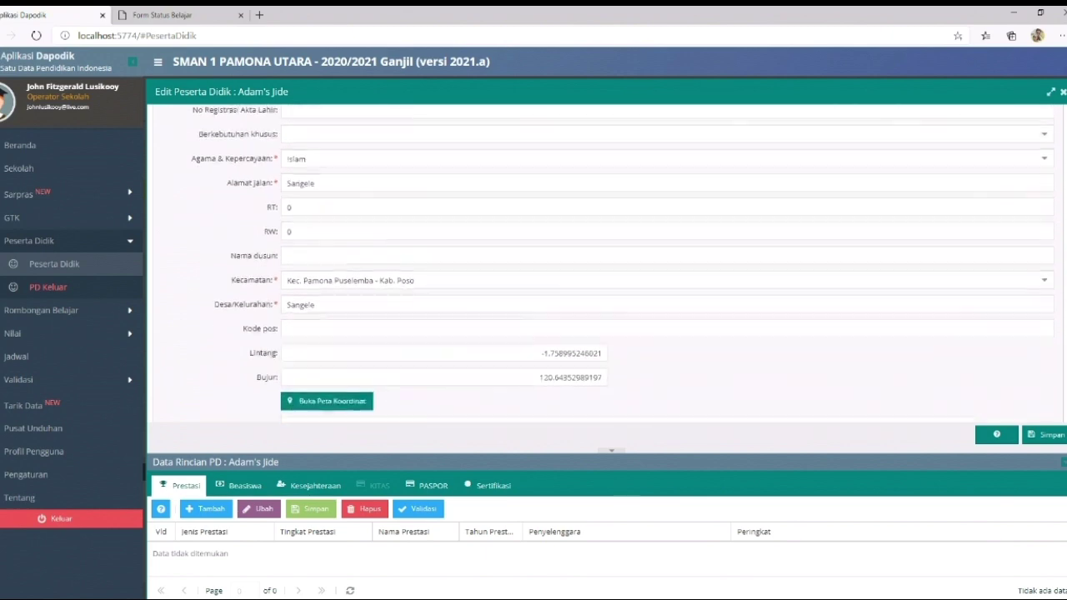
{"action": "scroll", "coordinate": [609, 258], "scroll_direction": "down", "scroll_amount": 6}
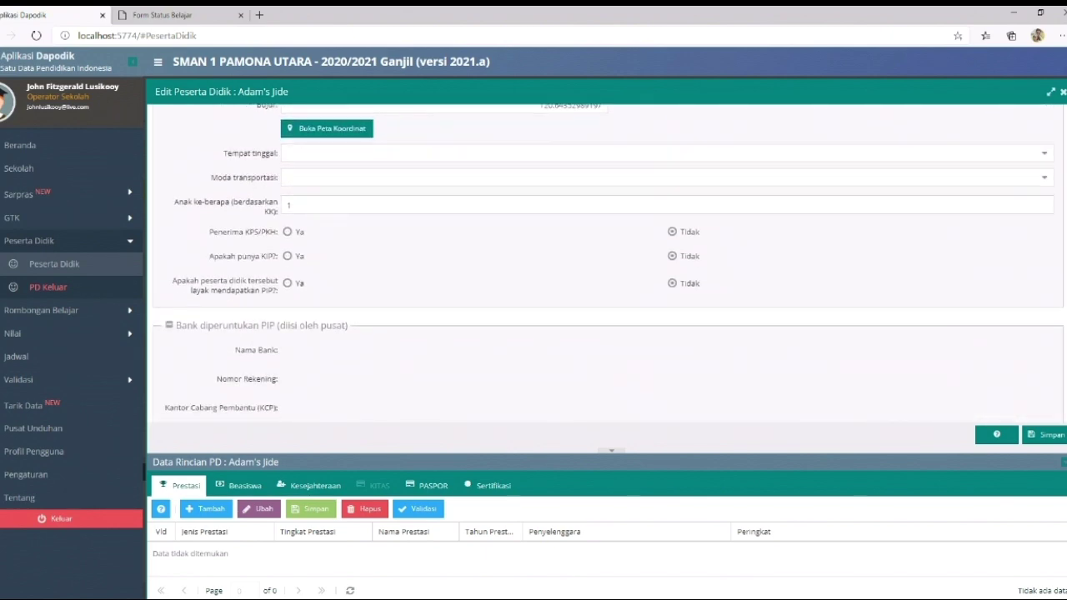
{"action": "scroll", "coordinate": [609, 266], "scroll_direction": "down", "scroll_amount": 5}
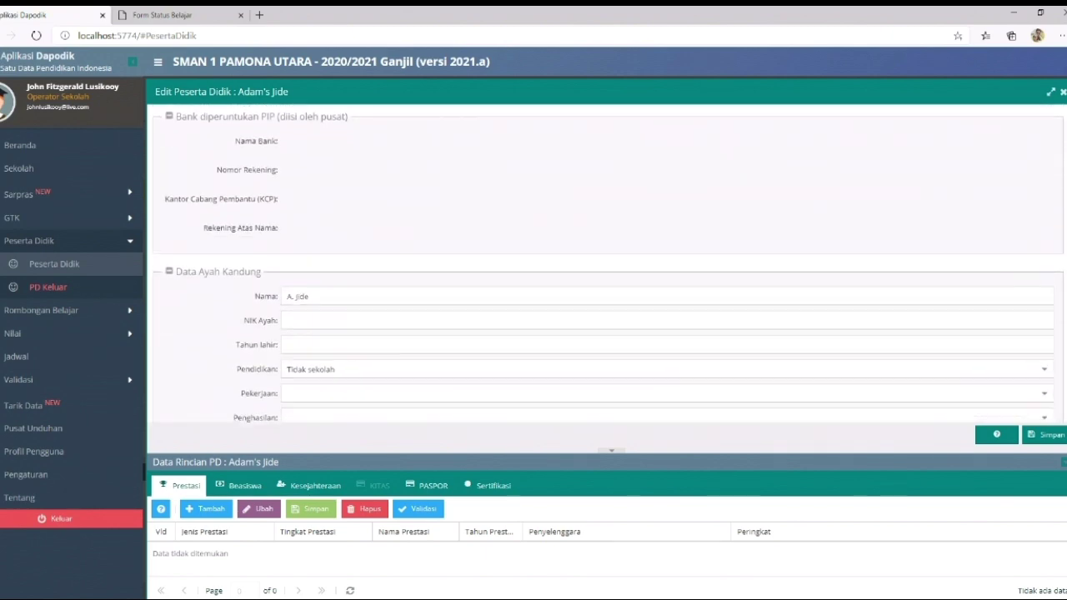
{"action": "scroll", "coordinate": [608, 265], "scroll_direction": "down", "scroll_amount": 5}
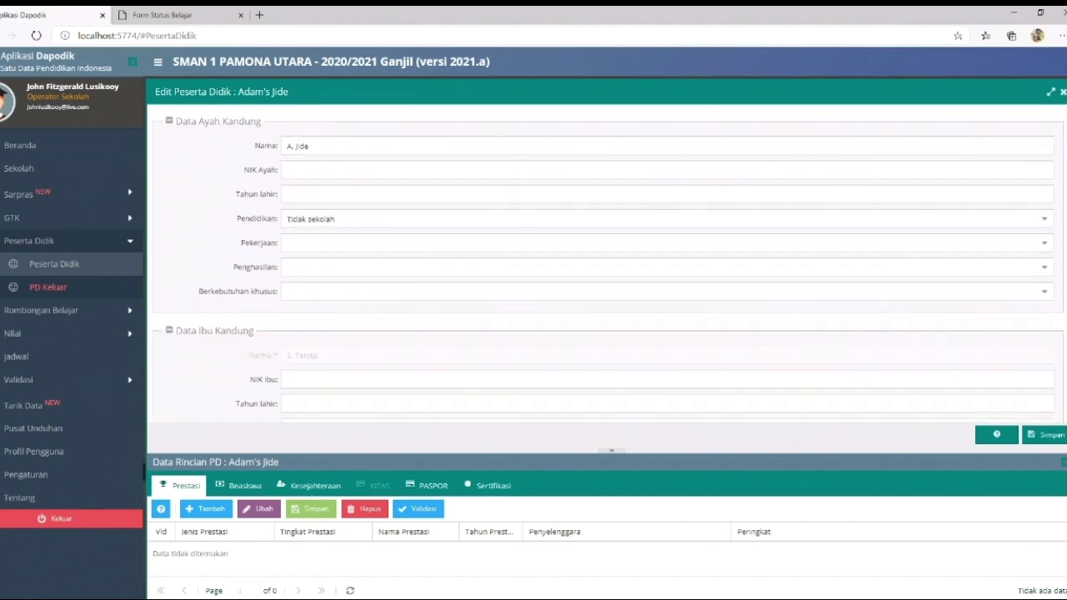
{"action": "scroll", "coordinate": [608, 265], "scroll_direction": "down", "scroll_amount": 5}
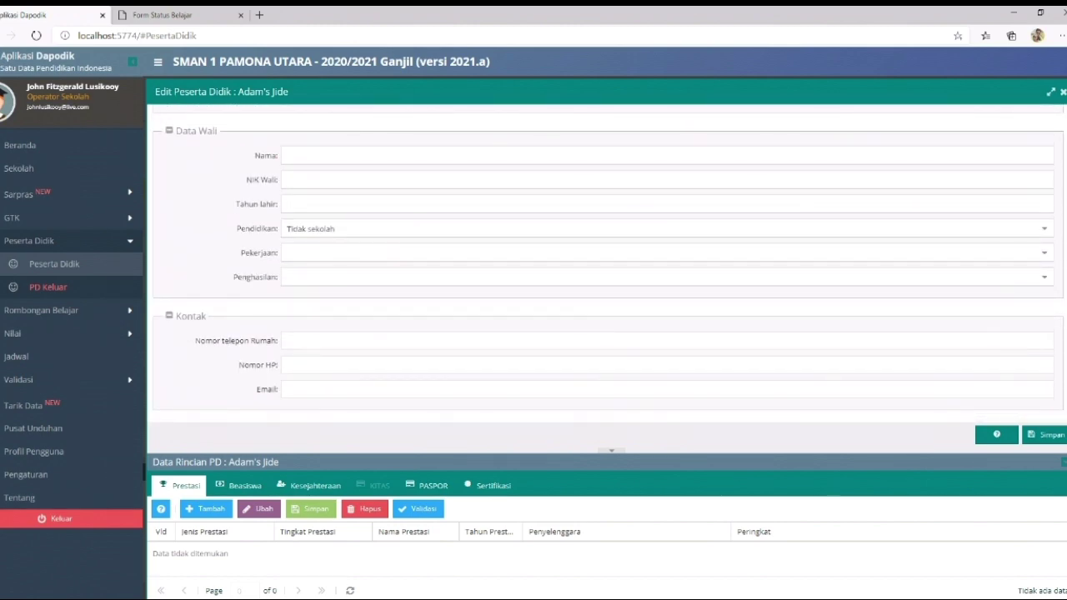
{"action": "left_click", "coordinate": [352, 367]}
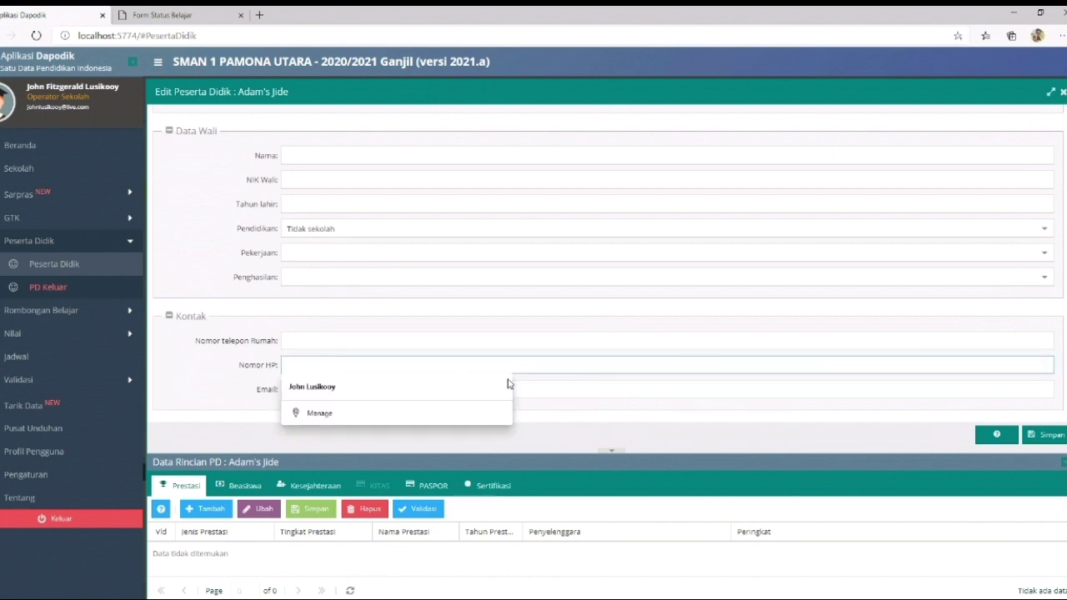
{"action": "left_click", "coordinate": [176, 393]}
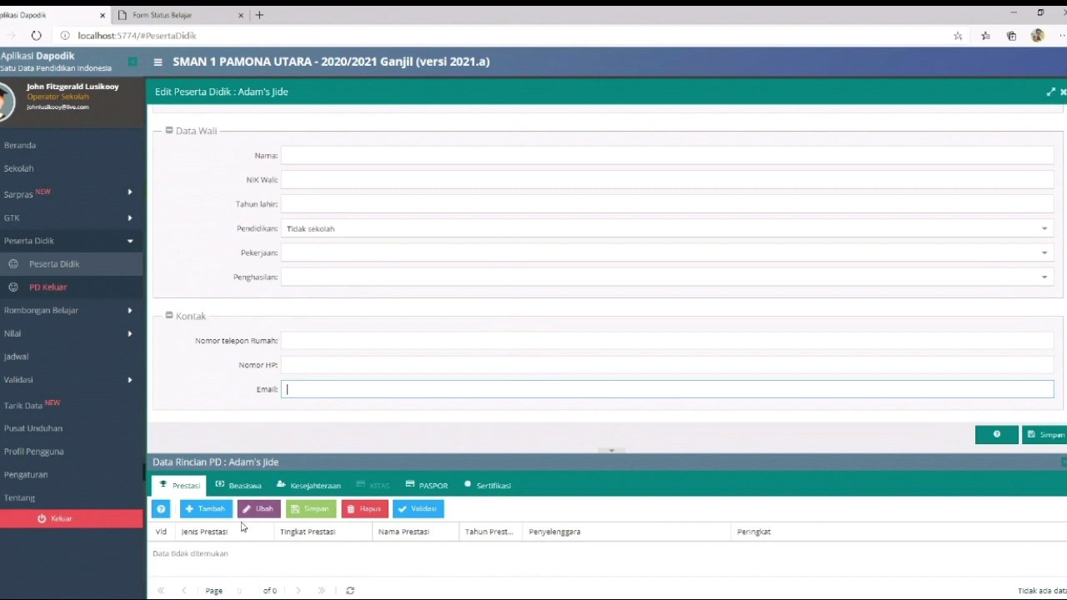
Log out of the school operator account and sign in to 2020/2021 Ganjil with the school principal's e-mail
{"action": "left_click", "coordinate": [52, 520]}
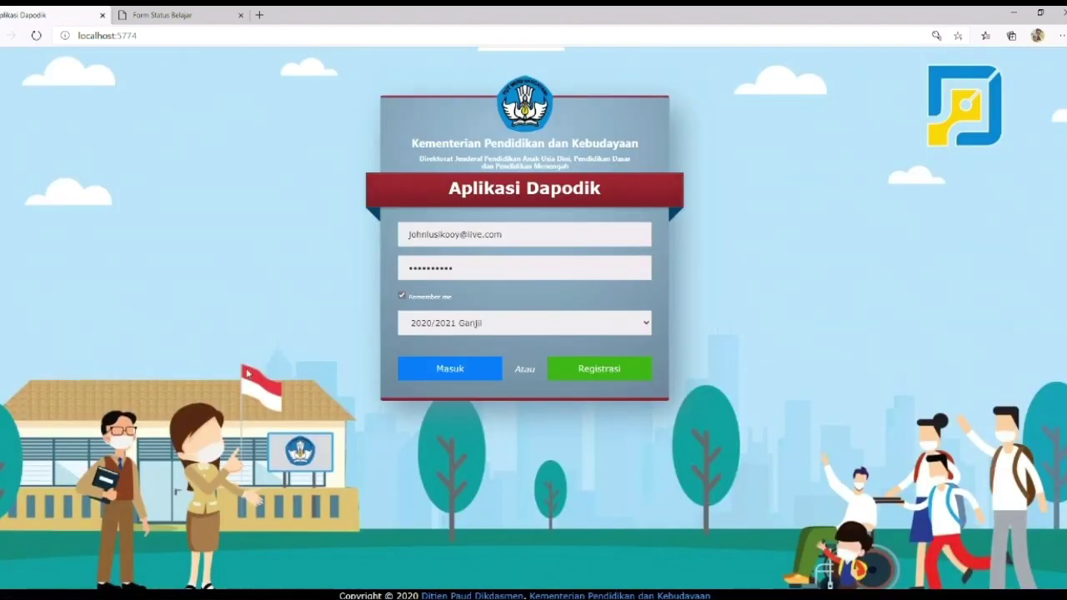
{"action": "left_click", "coordinate": [528, 235]}
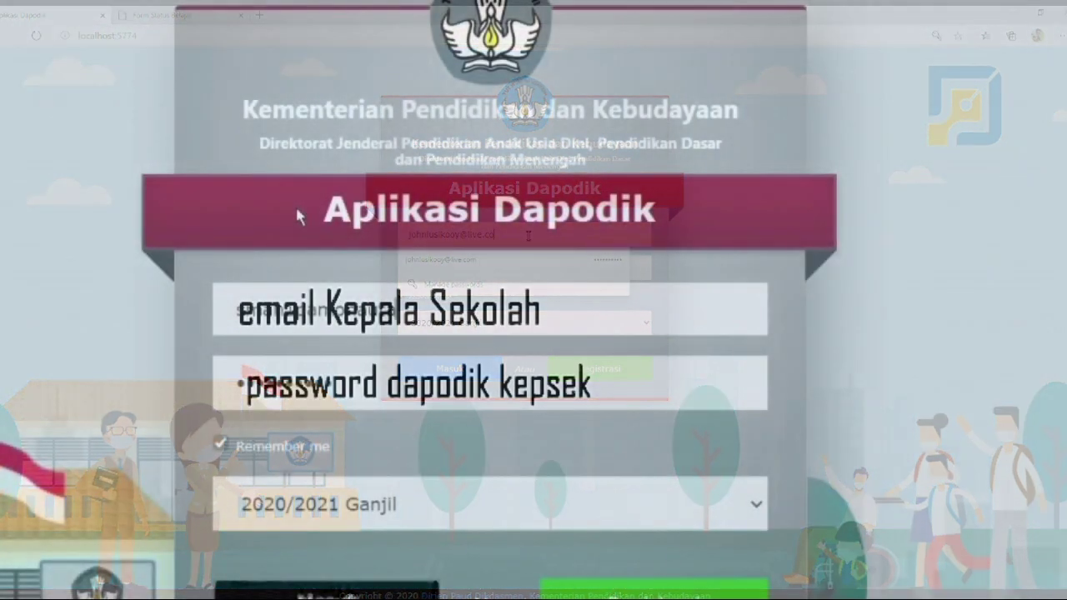
{"action": "type", "text": "@g"}
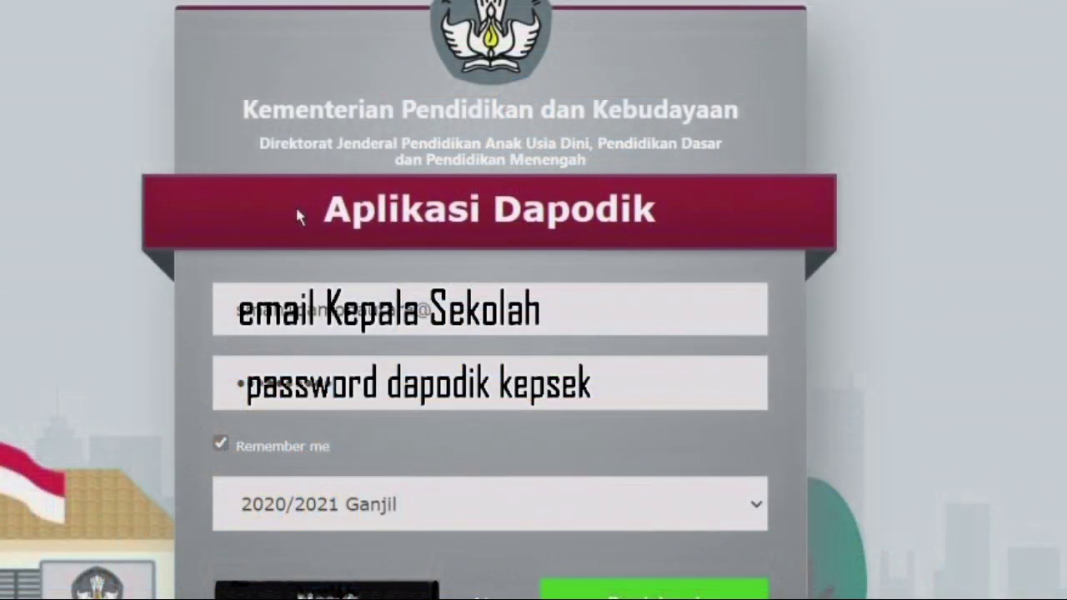
{"action": "type", "text": "mail.com"}
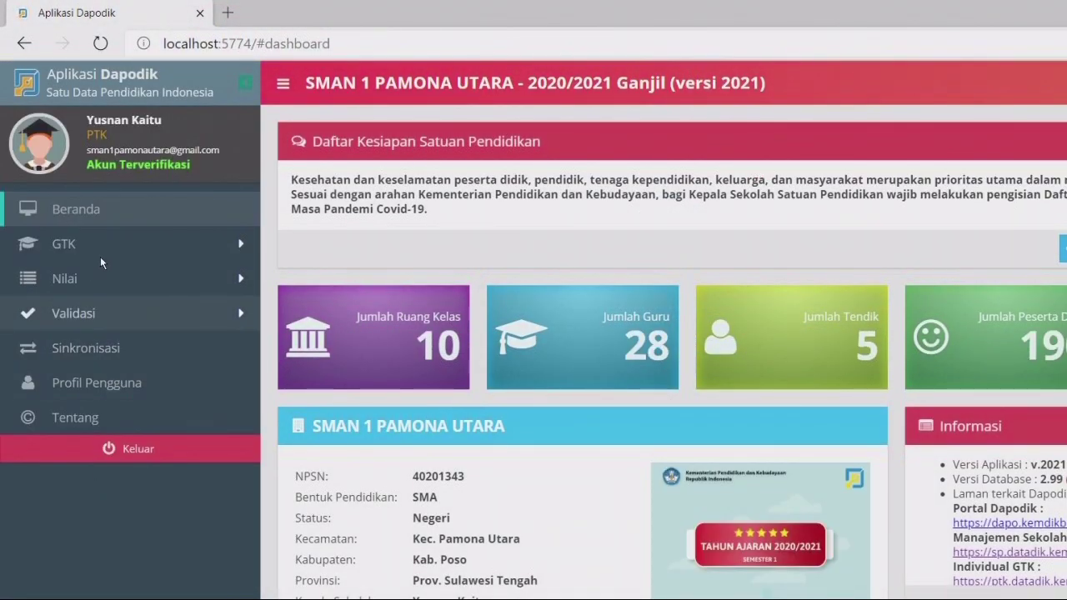
Start Sinkronisasi, agree to continue despite the warning data, and advance the Lembar Konfirmasi Sinkronisasi to step 2 with all items expanded
{"action": "left_click", "coordinate": [103, 312]}
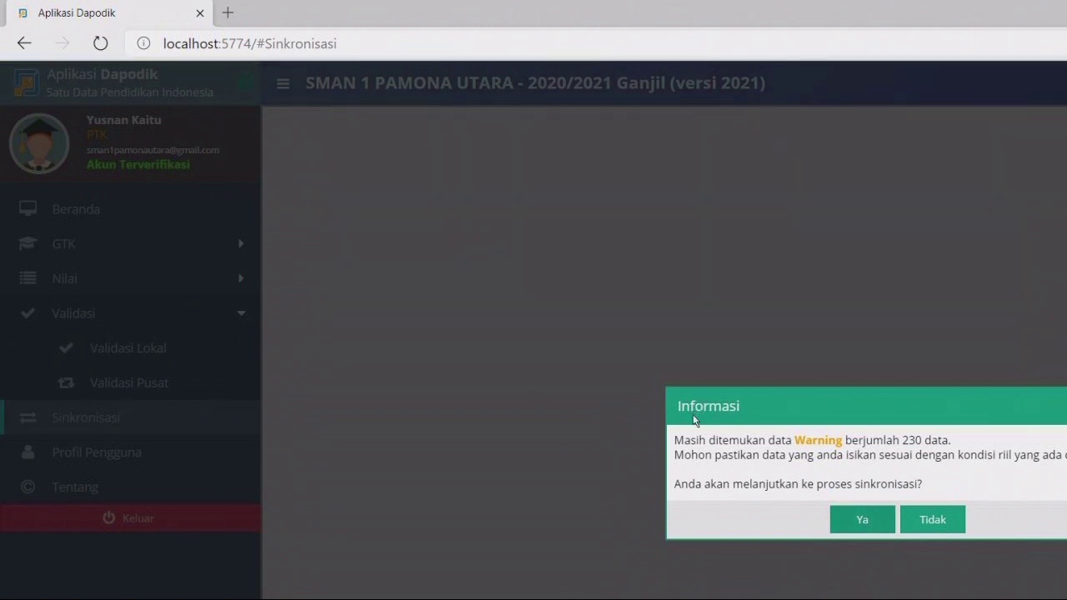
{"action": "key", "text": "Return"}
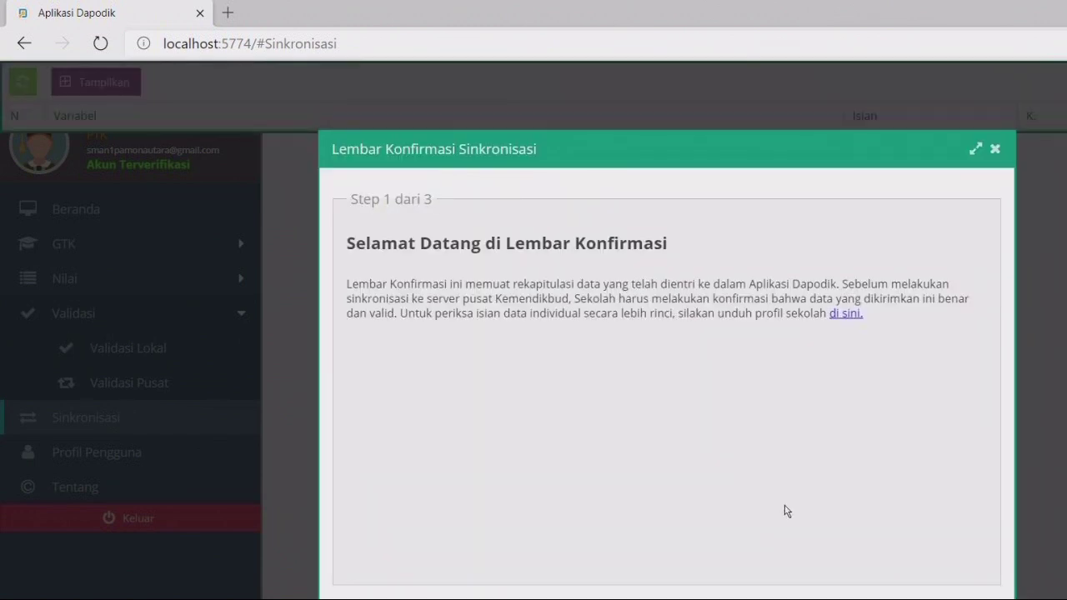
{"action": "left_click", "coordinate": [786, 507]}
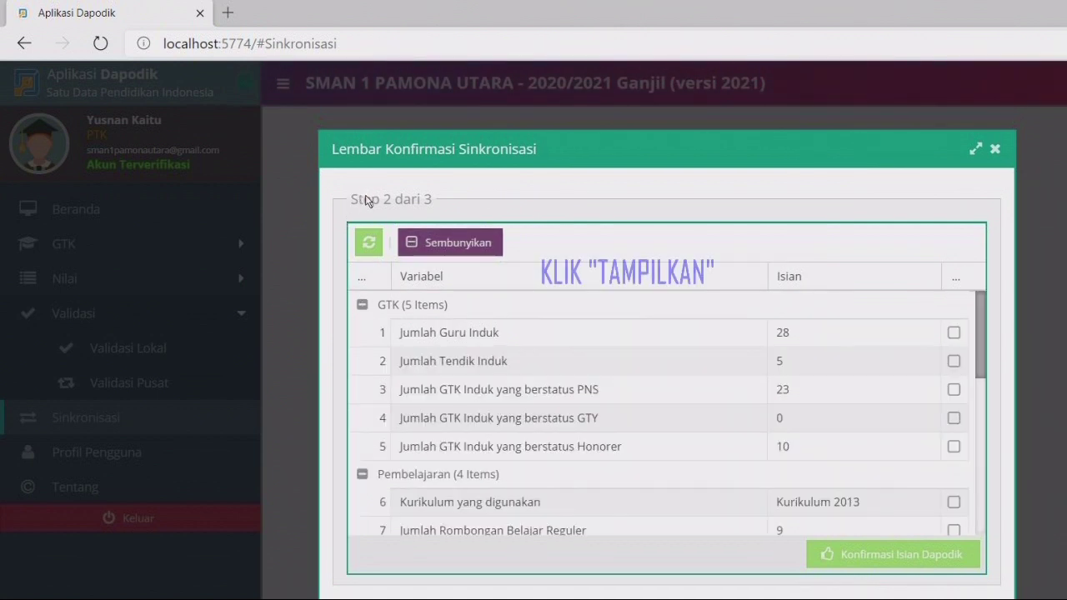
Tick all five GTK items in the confirmation list, from Jumlah Guru Induk to Jumlah GTK Induk yang berstatus Honorer
{"action": "key", "text": "space"}
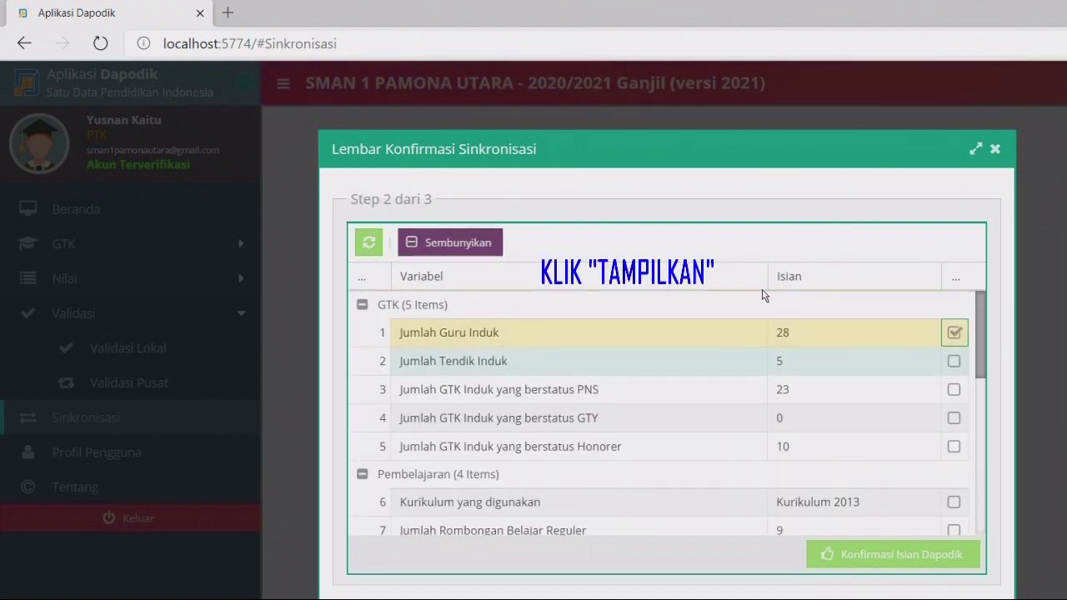
{"action": "key", "text": "space"}
{"action": "key", "text": "space"}
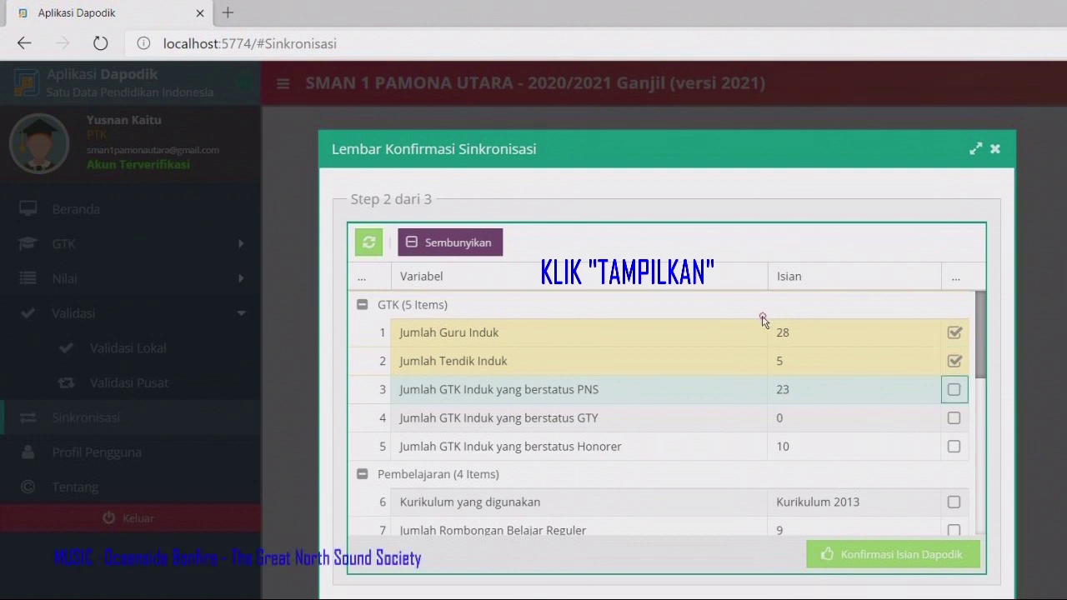
{"action": "key", "text": "space"}
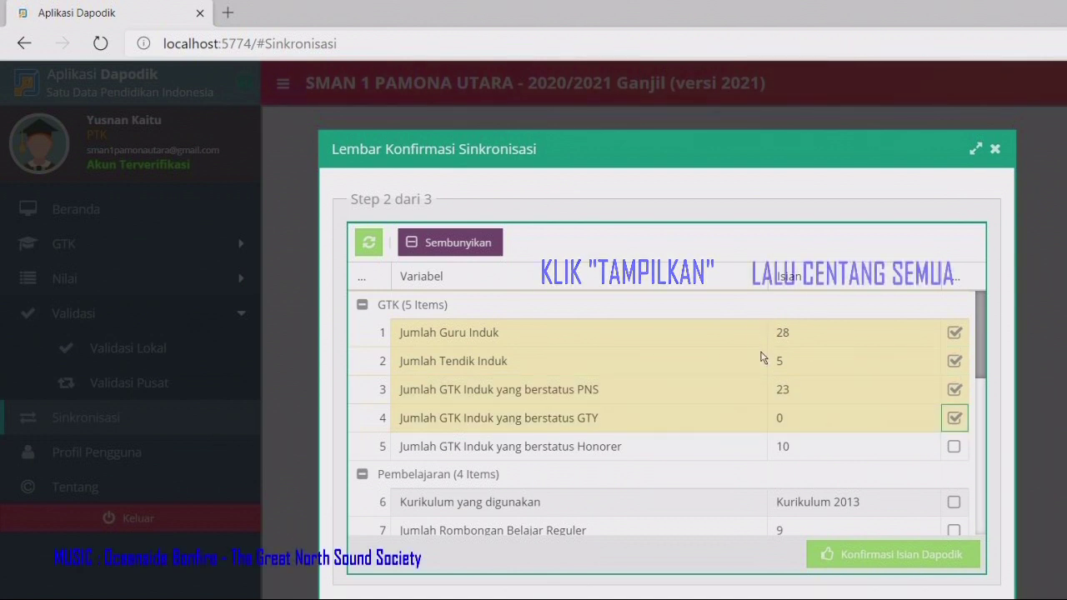
{"action": "key", "text": "space"}
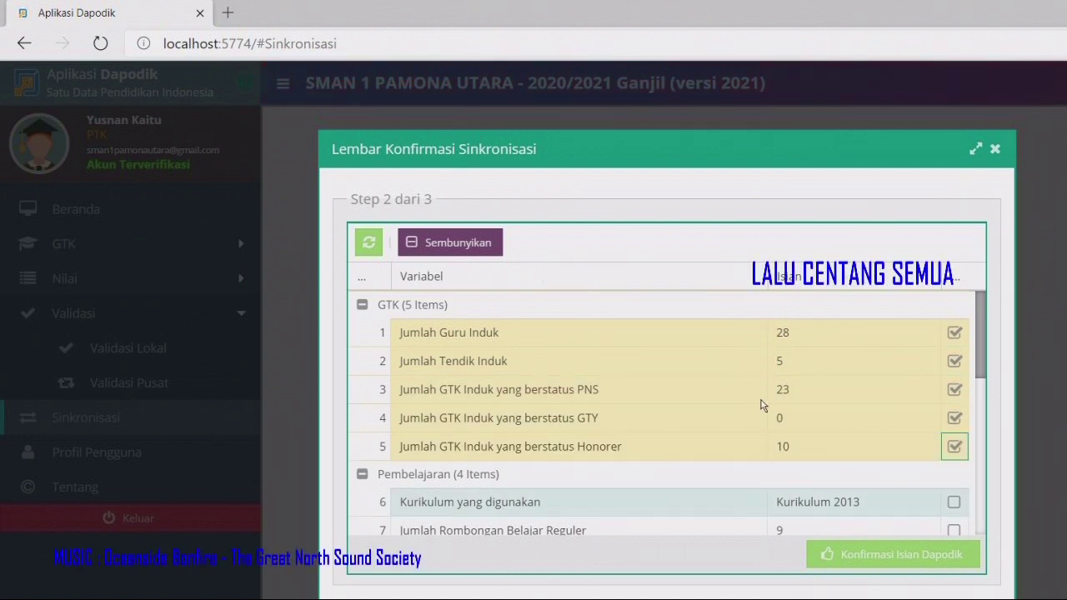
Tick the four Pembelajaran items, from Kurikulum yang digunakan to Jumlah Rombongan Belajar Kelas Terbuka
{"action": "key", "text": "space"}
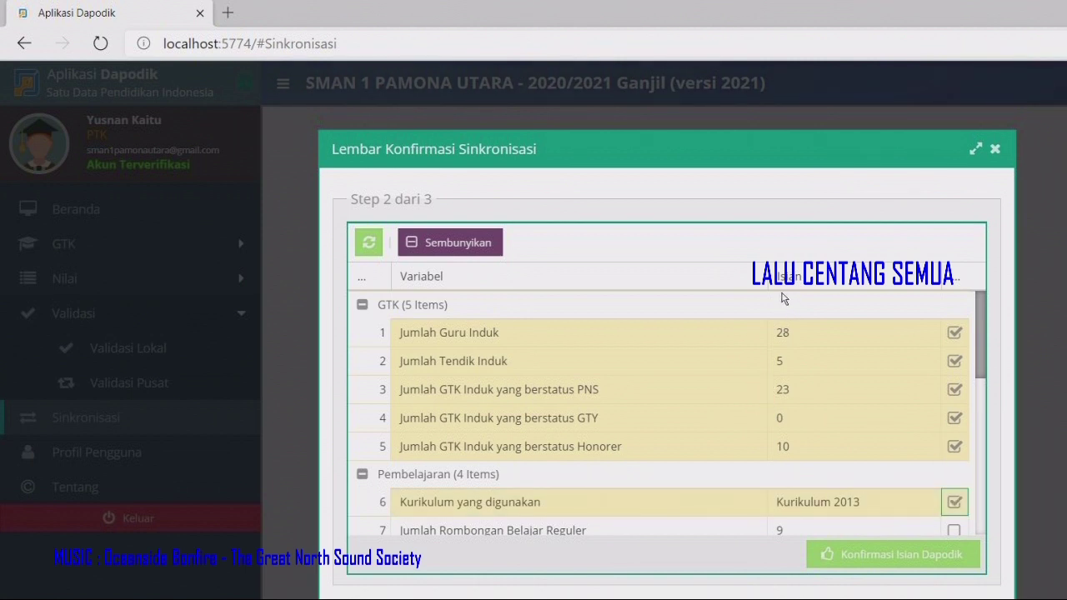
{"action": "scroll", "coordinate": [782, 308], "scroll_direction": "down", "scroll_amount": 3}
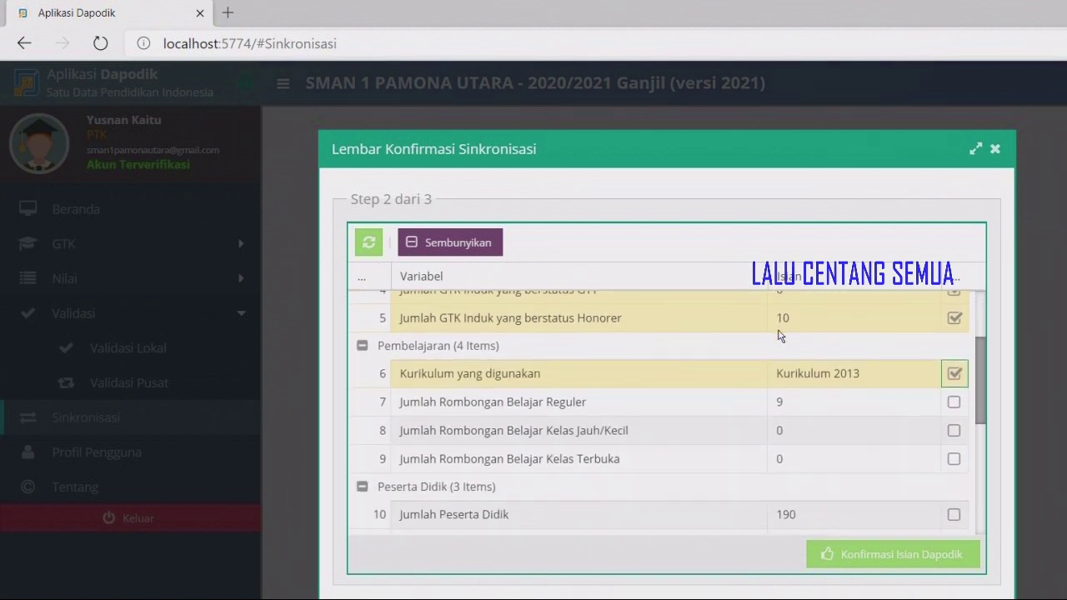
{"action": "left_click", "coordinate": [767, 325]}
{"action": "key", "text": "Down"}
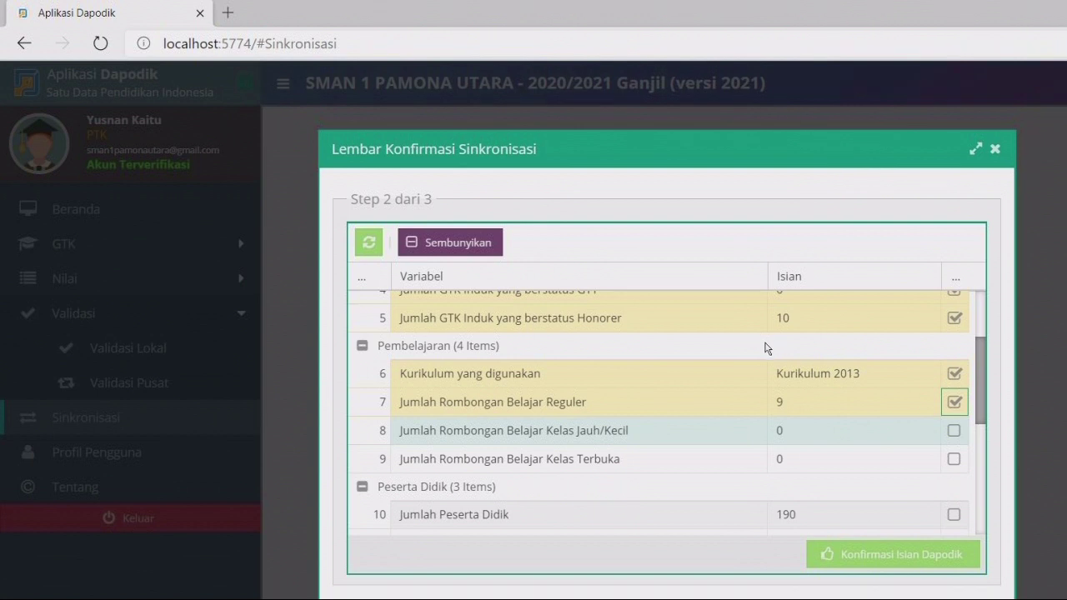
{"action": "left_click", "coordinate": [764, 351]}
{"action": "key", "text": "Down"}
{"action": "key", "text": "space"}
Tick the three Peserta Didik items: Jumlah Peserta Didik, Jumlah Peserta Didik ABK and Jumlah Peserta Didik memiliki KIP/KPS/PKH
{"action": "key", "text": "Down"}
{"action": "key", "text": "space"}
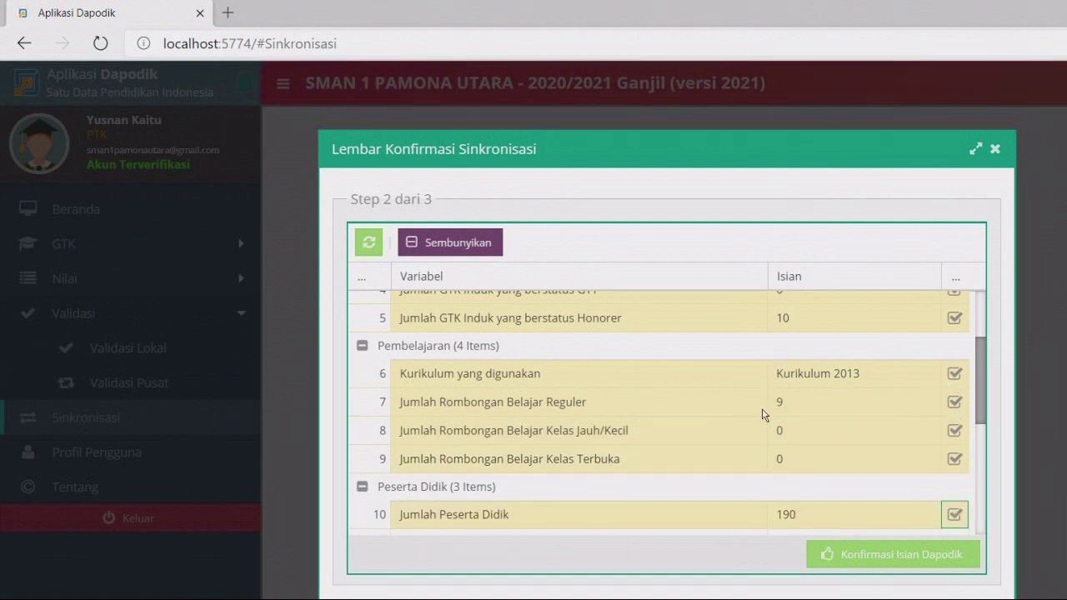
{"action": "scroll", "coordinate": [784, 350], "scroll_direction": "down", "scroll_amount": 3}
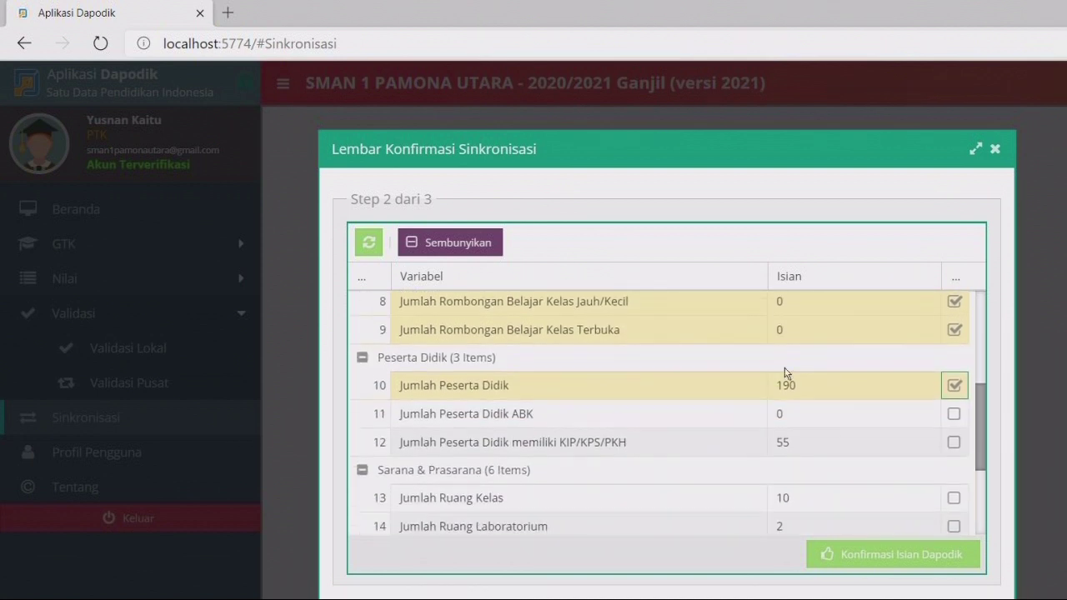
{"action": "key", "text": "Down"}
{"action": "key", "text": "space"}
{"action": "key", "text": "Down"}
{"action": "key", "text": "space"}
Tick the six Sarana & Prasarana items, from Jumlah Ruang Kelas to Fasilitas Internet, and the Sekolah item Bersedia Menerima BOS
{"action": "key", "text": "Down"}
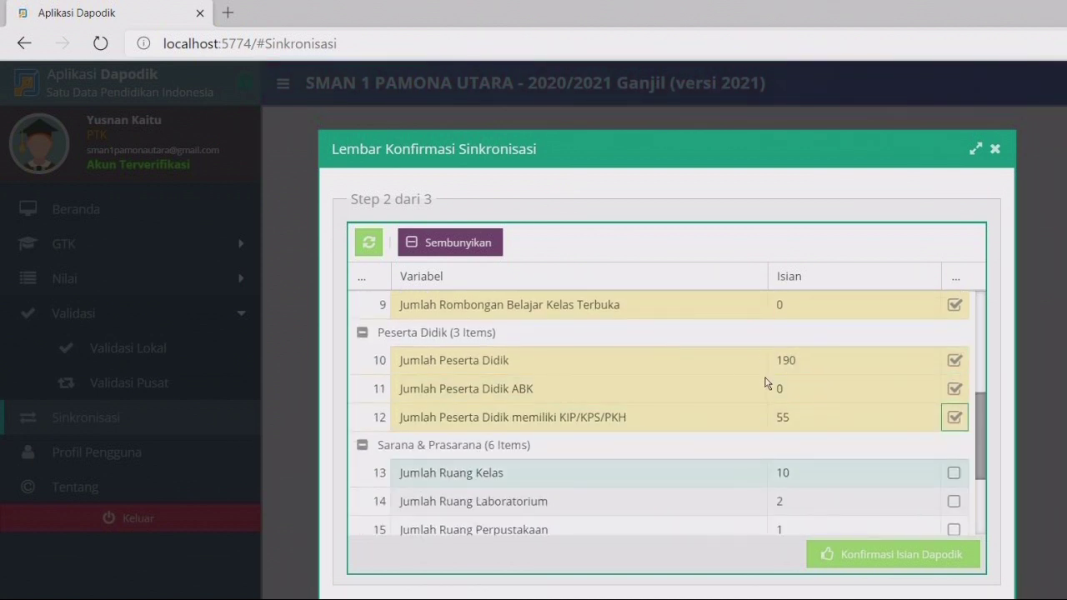
{"action": "key", "text": "space"}
{"action": "key", "text": "Down"}
{"action": "key", "text": "space"}
{"action": "key", "text": "Down"}
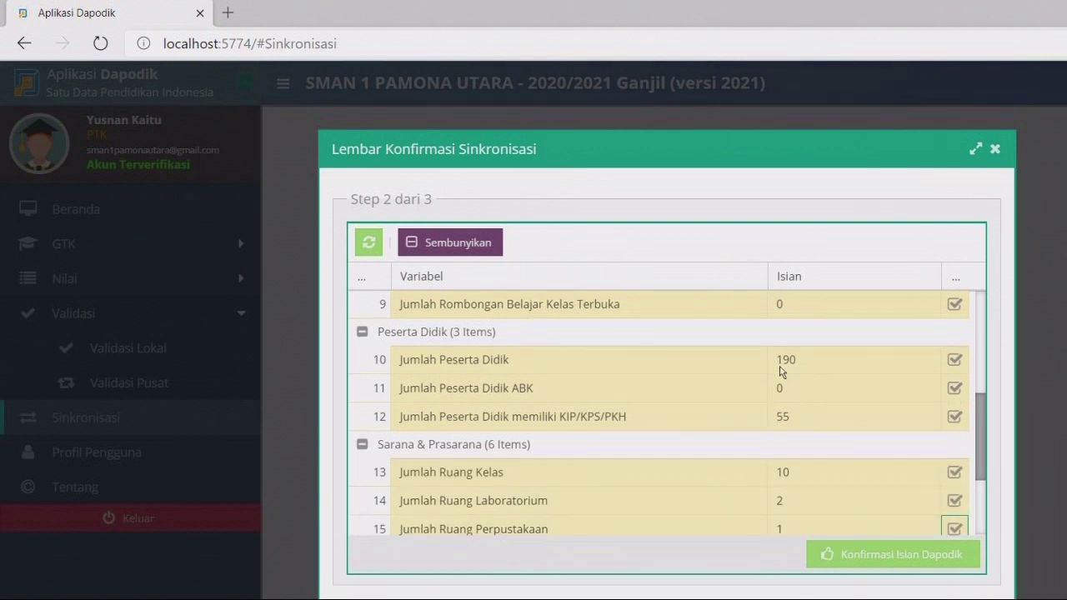
{"action": "key", "text": "Down"}
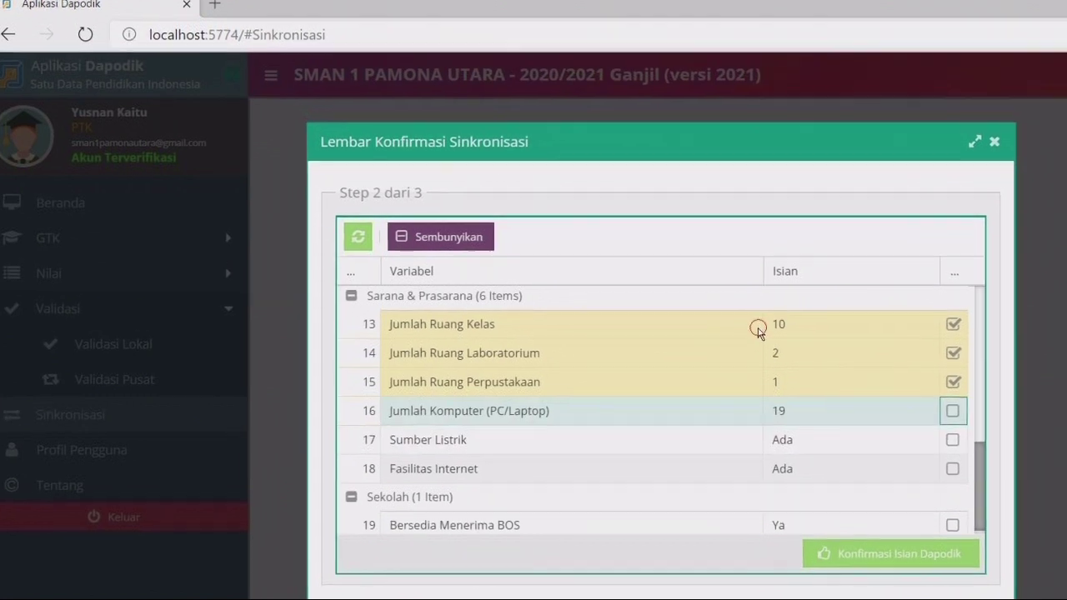
{"action": "key", "text": "space"}
{"action": "key", "text": "Down"}
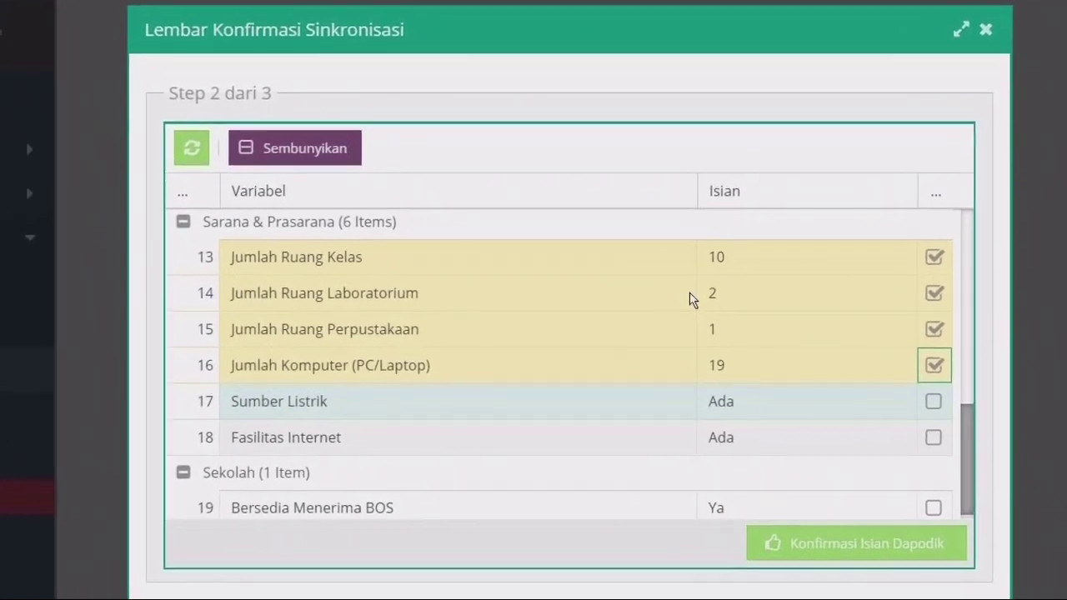
{"action": "key", "text": "space"}
{"action": "key", "text": "Down"}
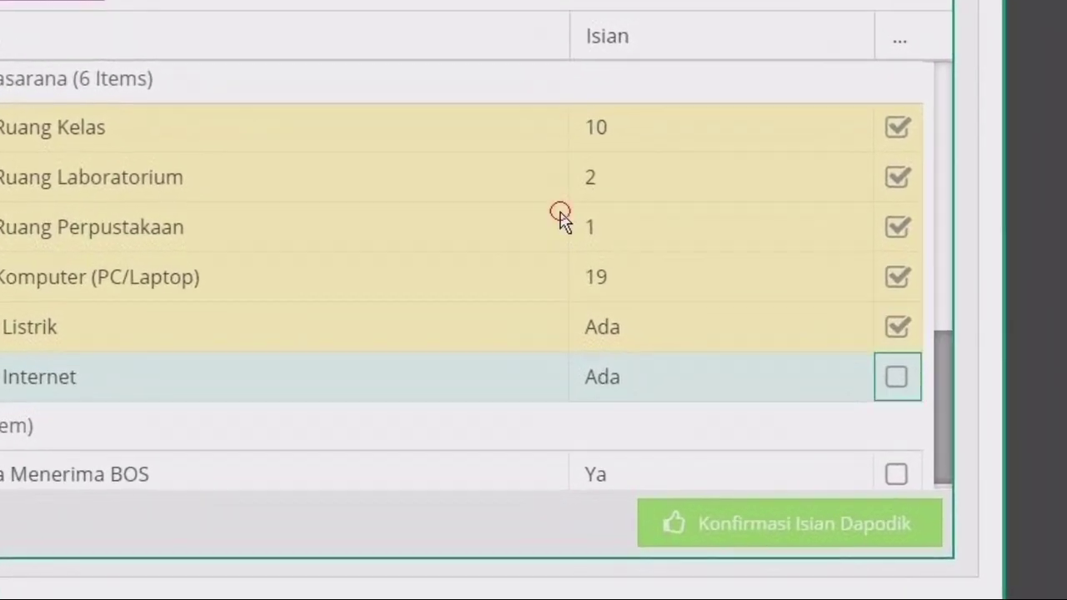
{"action": "key", "text": "space"}
{"action": "key", "text": "Down"}
{"action": "key", "text": "space"}
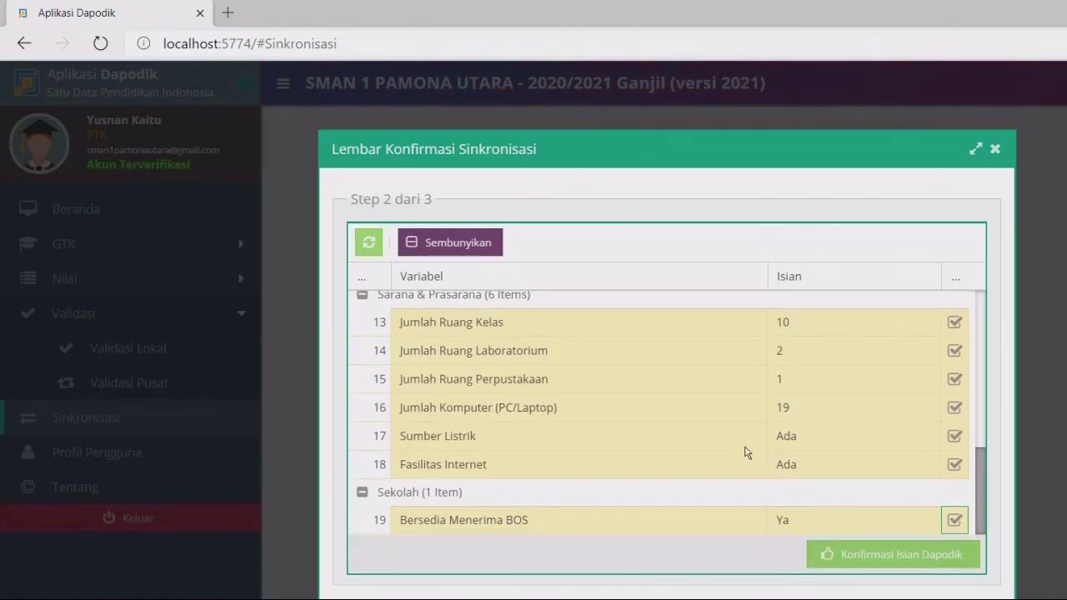
Confirm the Dapodik entries, approve continuing the synchronisation, and accept the integrity statement by agreeing to send the data
{"action": "key", "text": "Return"}
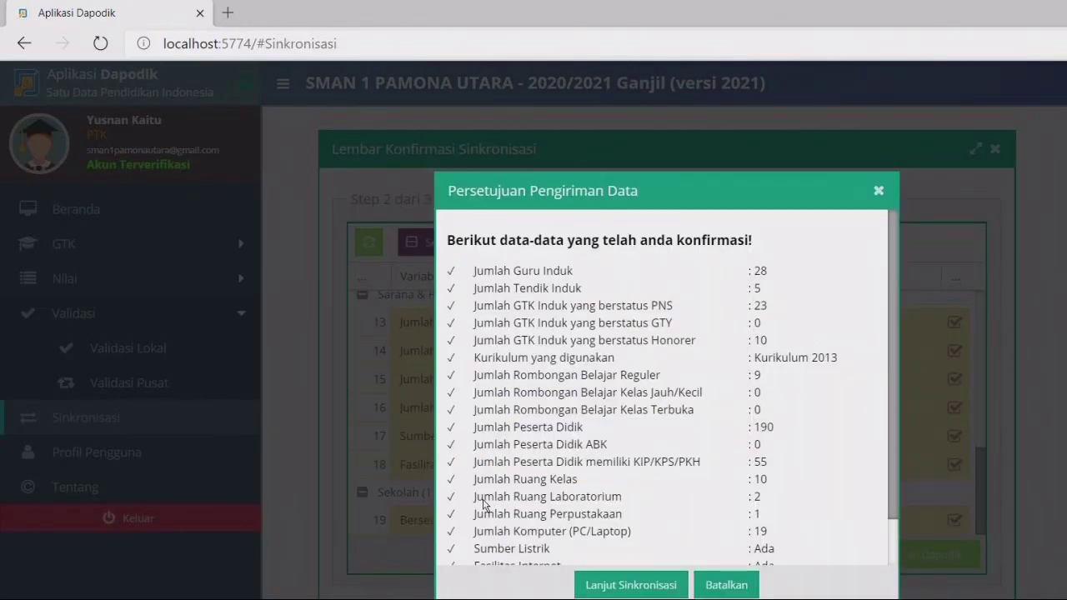
{"action": "key", "text": "Return"}
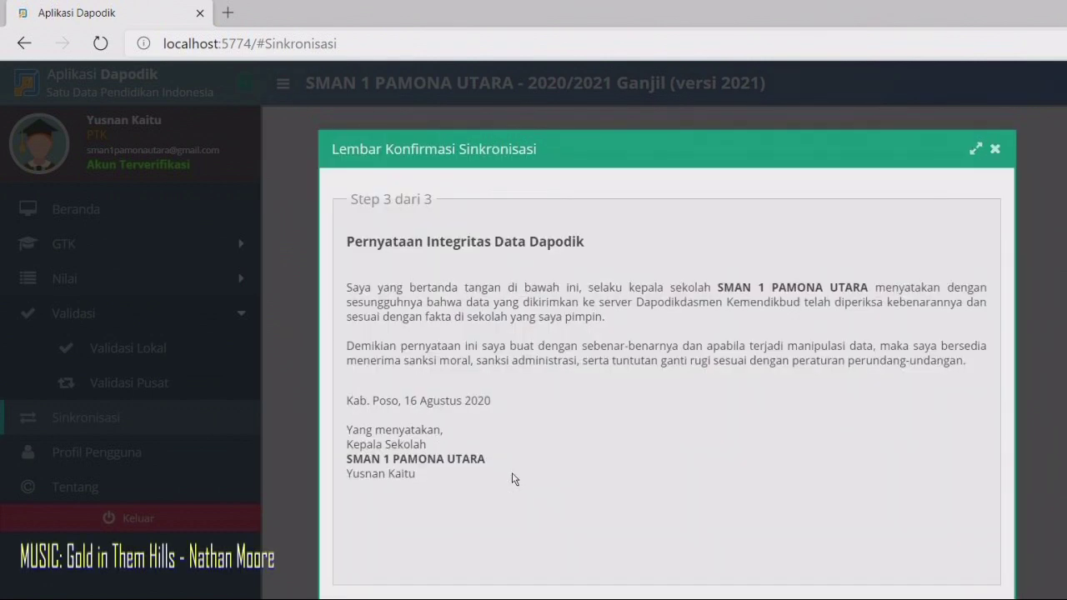
{"action": "left_click", "coordinate": [776, 504]}
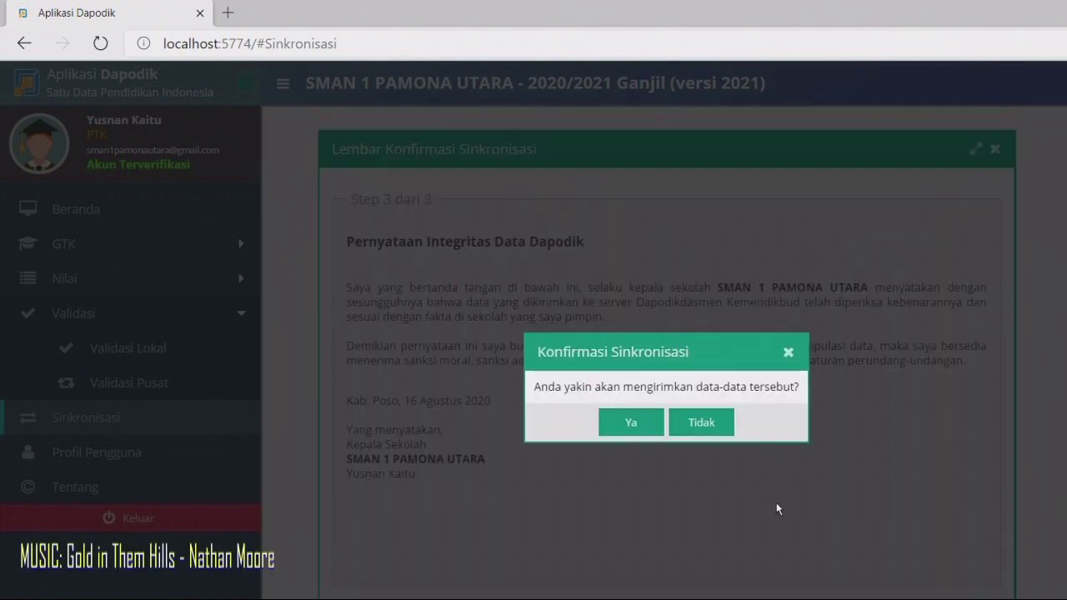
{"action": "key", "text": "Return"}
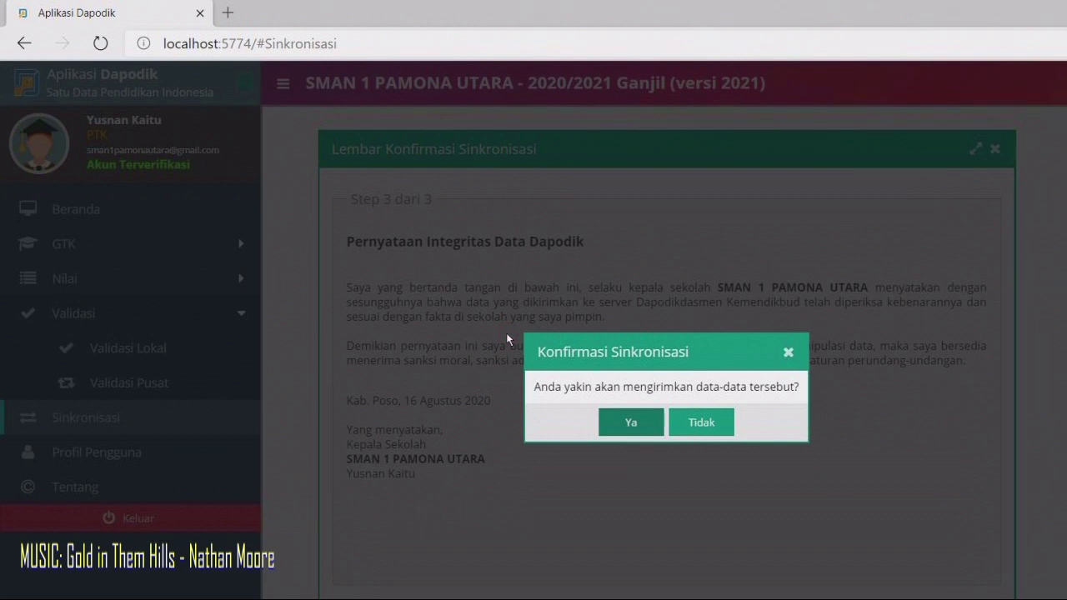